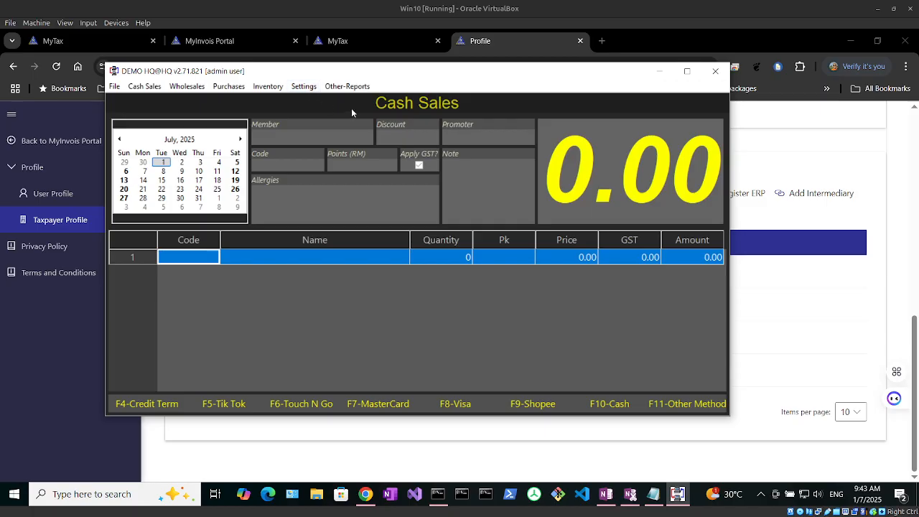
Open the e-Invoice settings and copy the client ID from MRI-eInvoice.txt in Notepad, returning to the settings dialog.
click(301, 87)
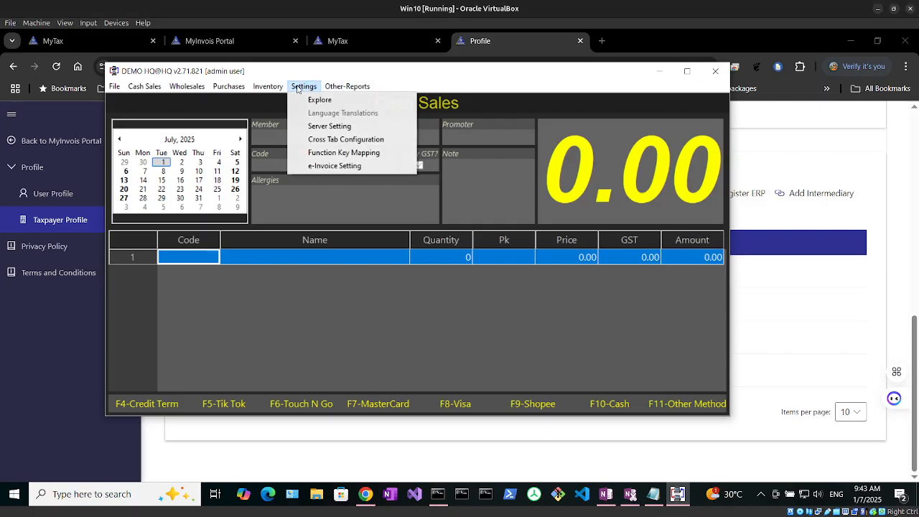
click(337, 169)
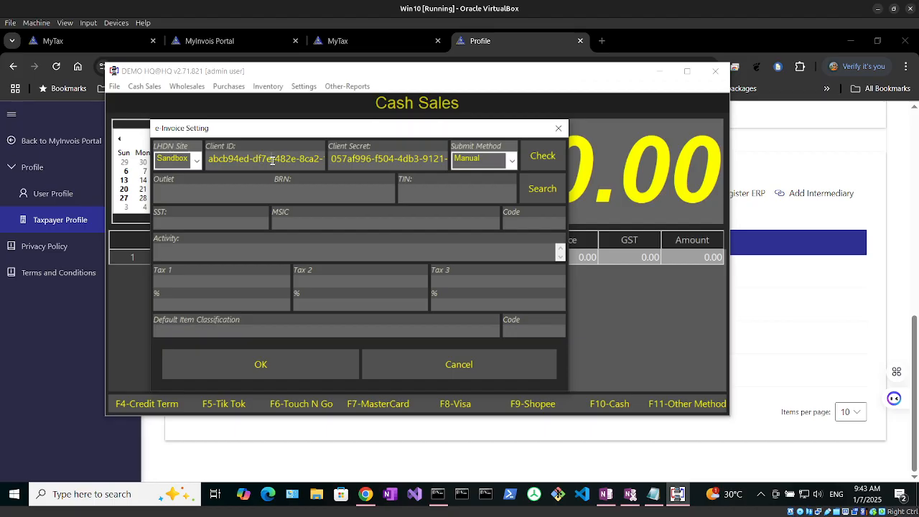
click(646, 494)
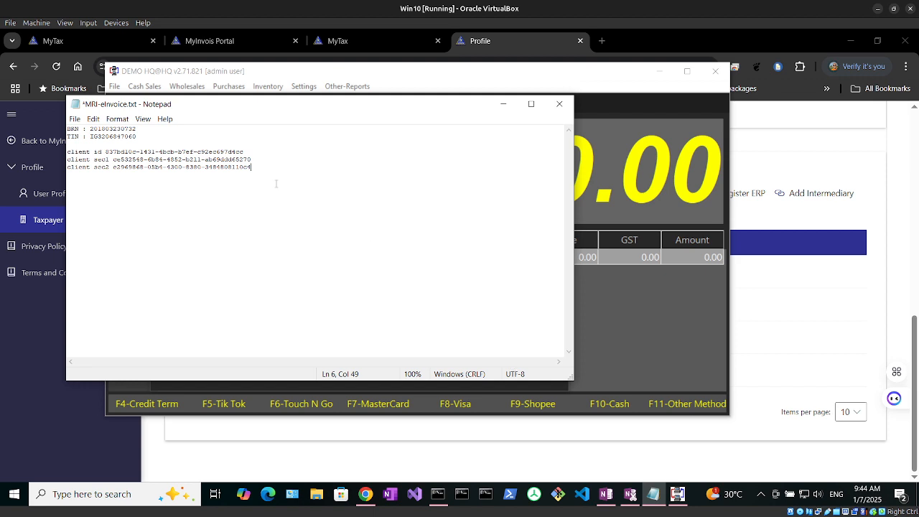
click(106, 151)
shift+click(247, 151)
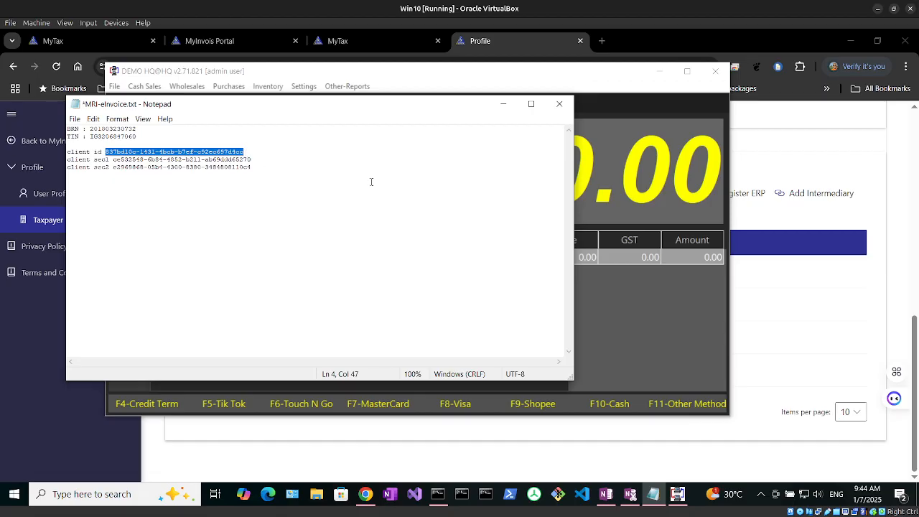
click(546, 81)
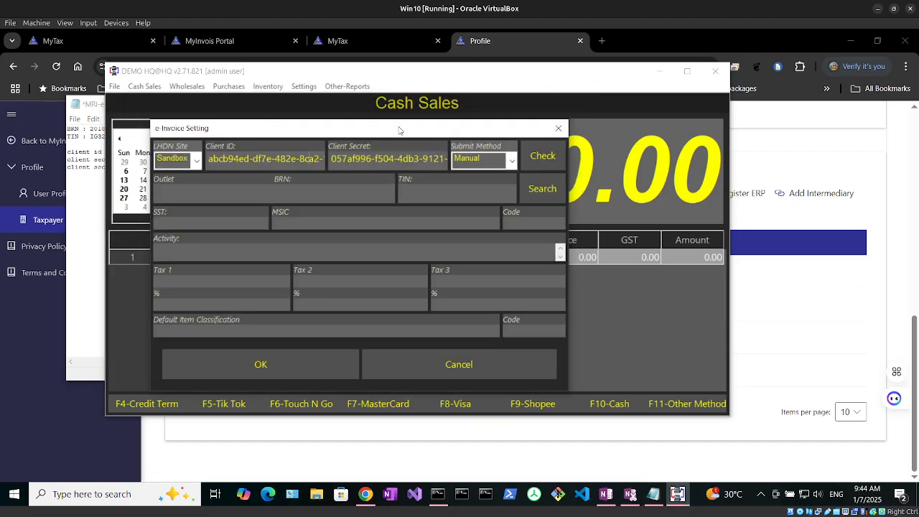
Replace the existing Client ID in the e-Invoice settings with the copied client ID.
click(297, 157)
key(End)
key(BackSpace)
key(BackSpace)
key(BackSpace)
key(BackSpace)
key(BackSpace)
key(BackSpace)
key(BackSpace)
key(BackSpace)
key(BackSpace)
key(BackSpace)
key(BackSpace)
key(BackSpace)
key(BackSpace)
key(BackSpace)
key(BackSpace)
key(BackSpace)
key(BackSpace)
key(BackSpace)
key(BackSpace)
key(BackSpace)
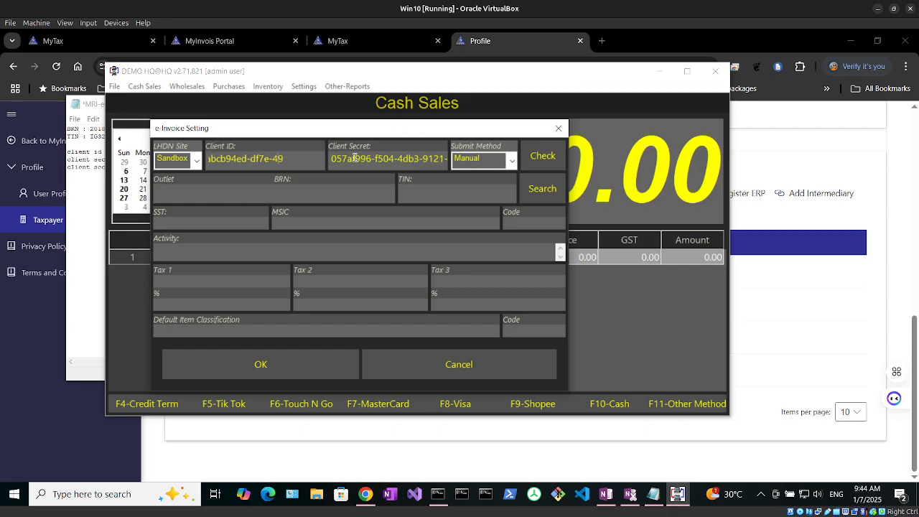
key(BackSpace)
key(BackSpace)
key(BackSpace)
key(BackSpace)
key(BackSpace)
key(BackSpace)
key(BackSpace)
key(BackSpace)
key(BackSpace)
key(BackSpace)
key(BackSpace)
key(BackSpace)
key(BackSpace)
key(BackSpace)
key(BackSpace)
key(BackSpace)
key(ctrl+v)
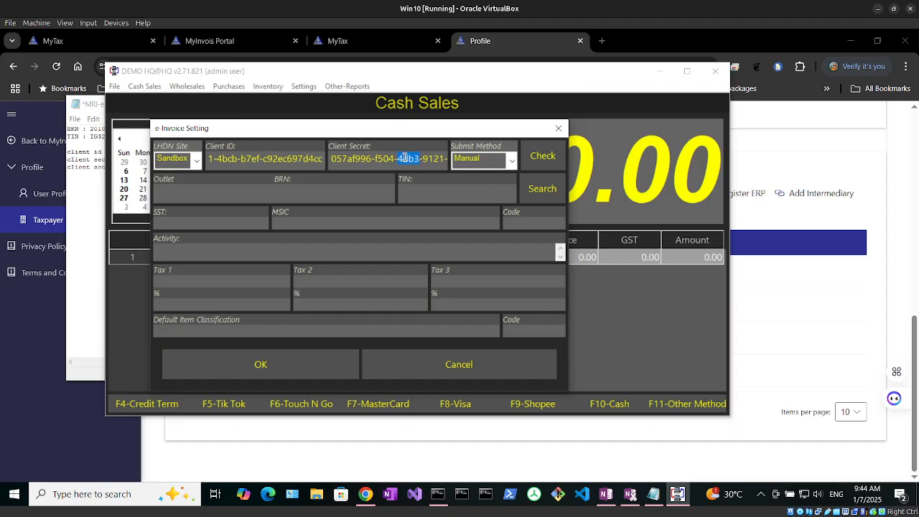
Replace the Client Secret in the e-Invoice settings with the first client secret from MRI-eInvoice.txt in Notepad.
key(BackSpace)
key(ctrl+a)
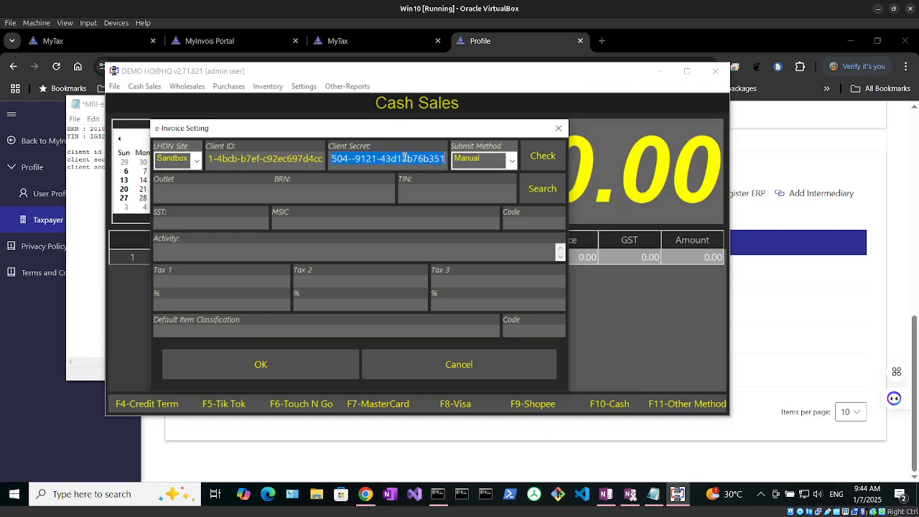
key(BackSpace)
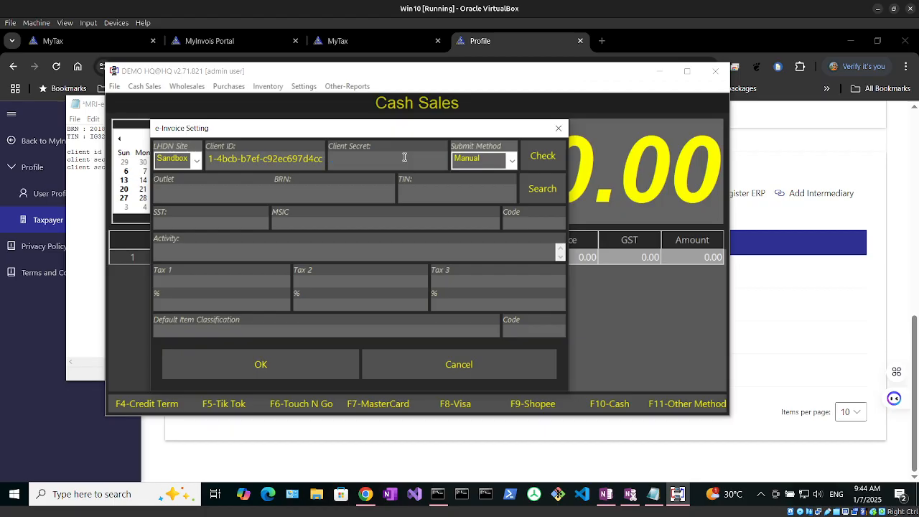
click(653, 495)
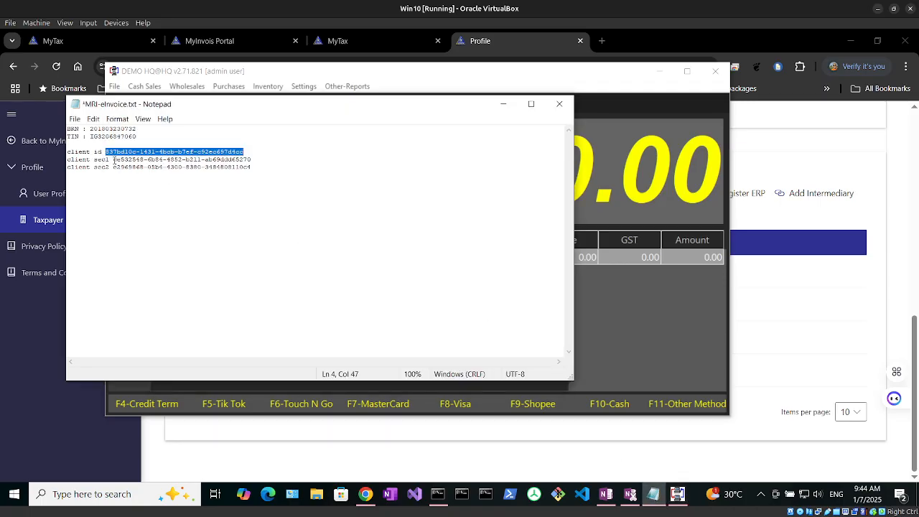
click(113, 160)
shift+click(254, 160)
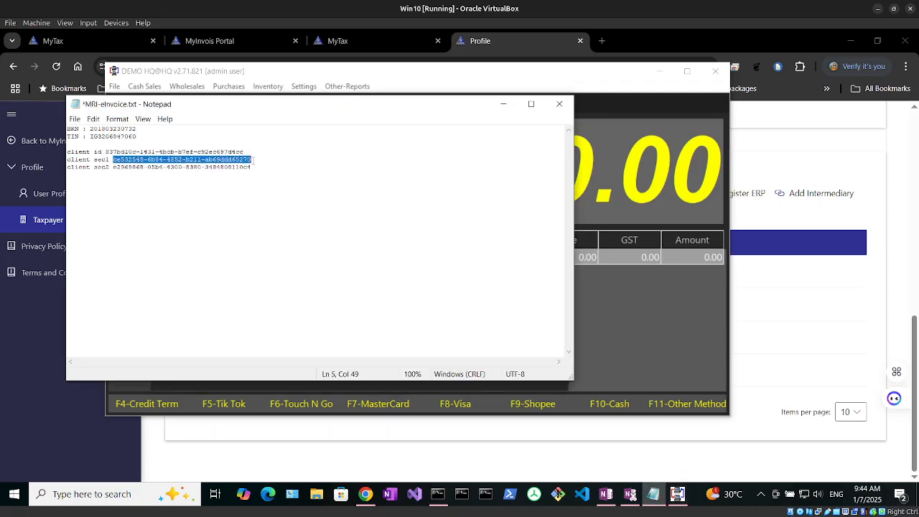
click(652, 342)
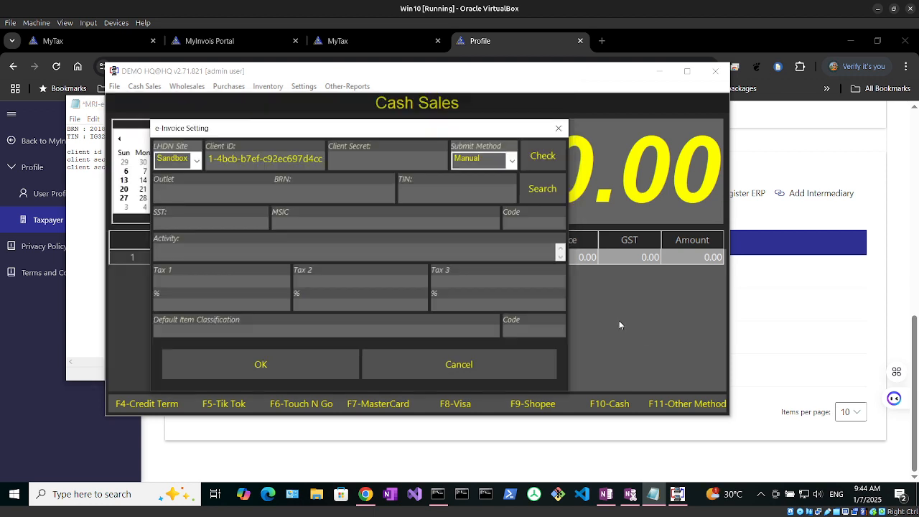
click(351, 162)
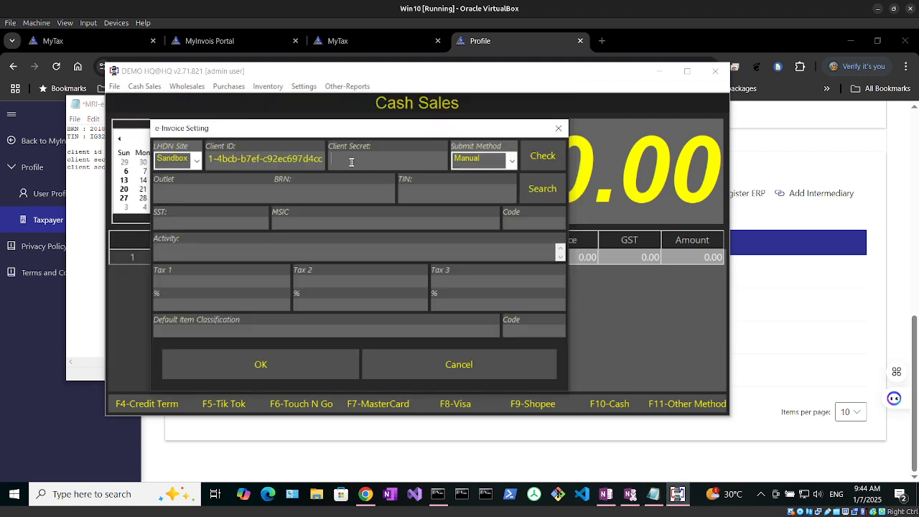
key(ctrl+v)
Check the e-Invoice login with the new credentials and save the e-Invoice settings.
click(546, 162)
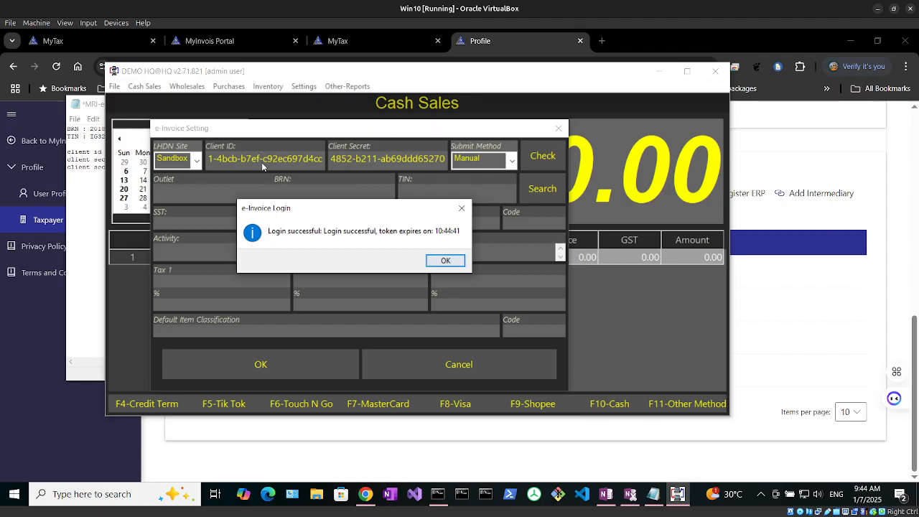
click(436, 262)
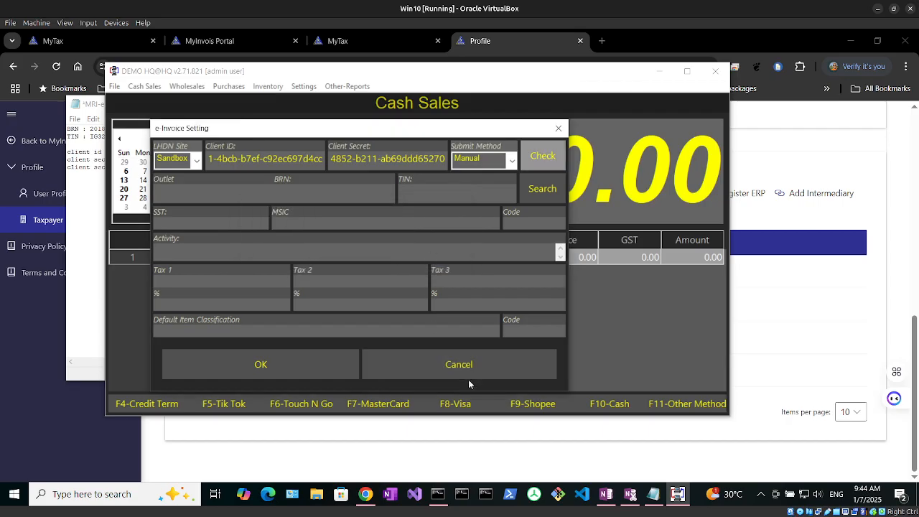
click(298, 360)
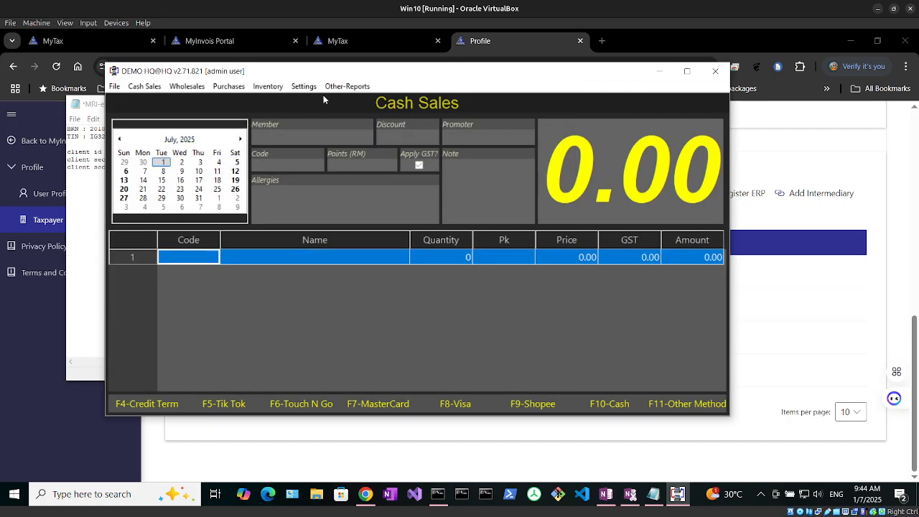
Open the Supplier List and list all supplier companies.
click(216, 87)
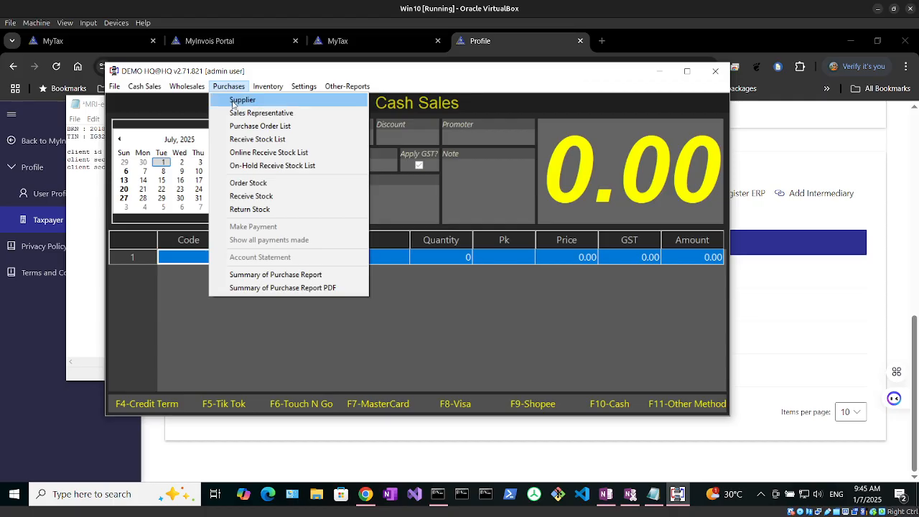
click(231, 101)
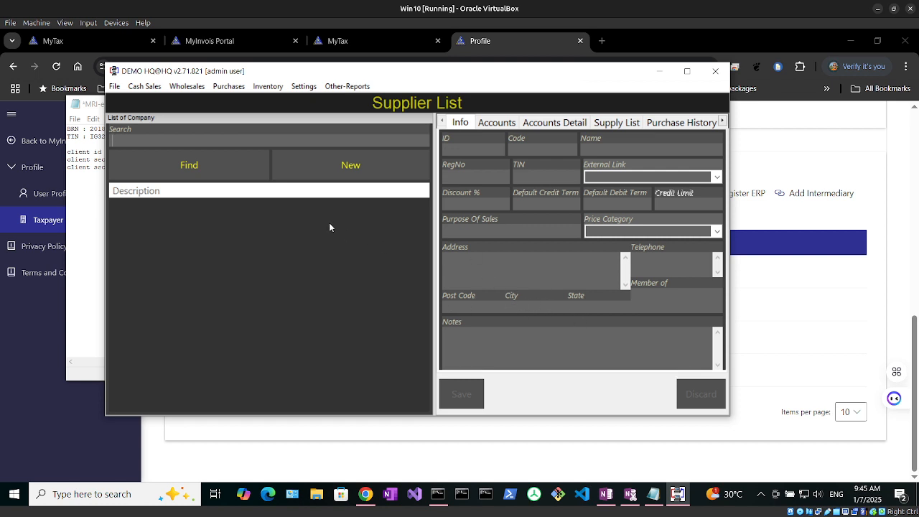
click(173, 143)
click(193, 164)
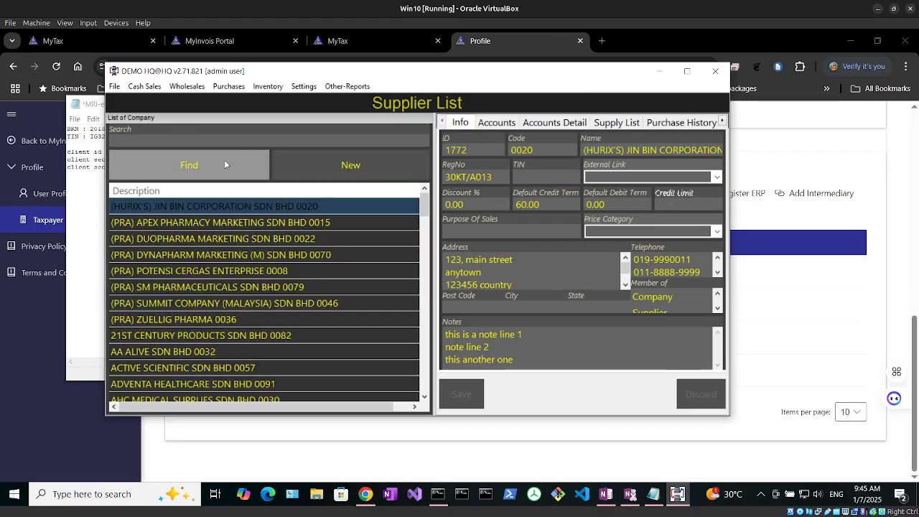
Search the suppliers for "demo" and open the DEMO HQ record.
click(178, 146)
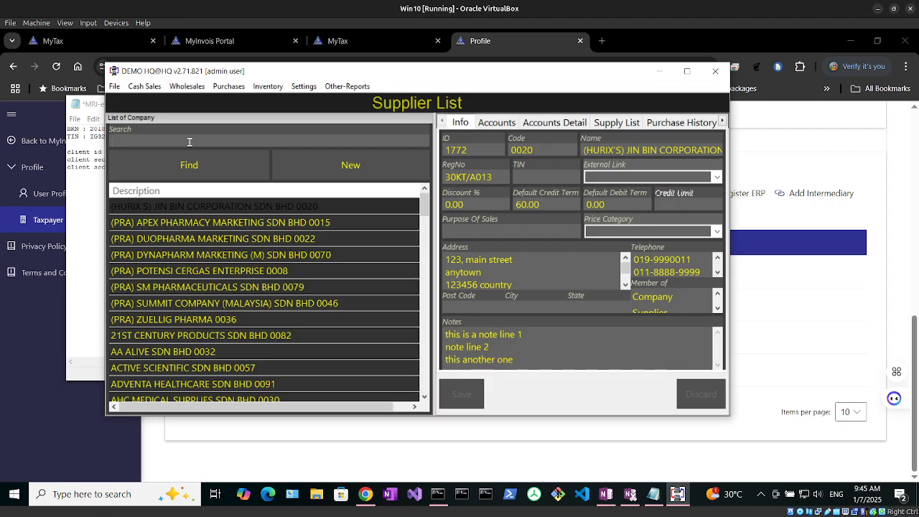
text(demo)
key(Return)
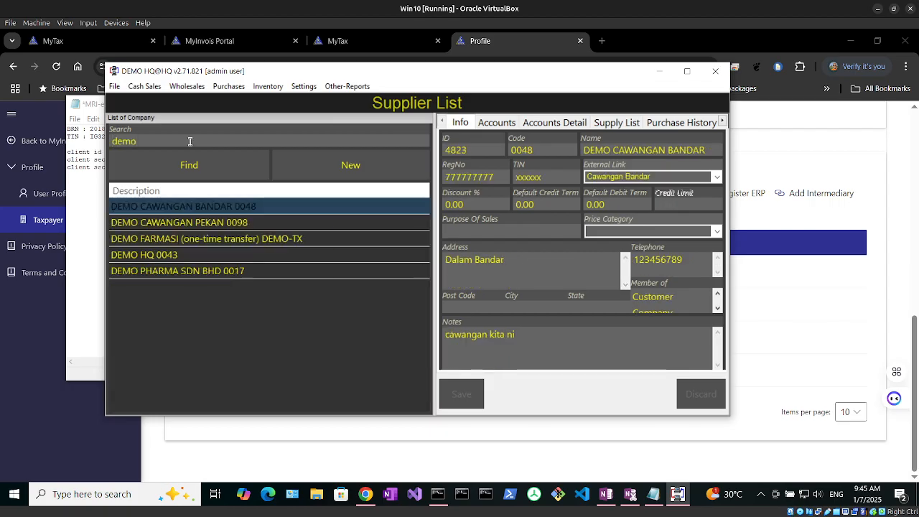
click(170, 254)
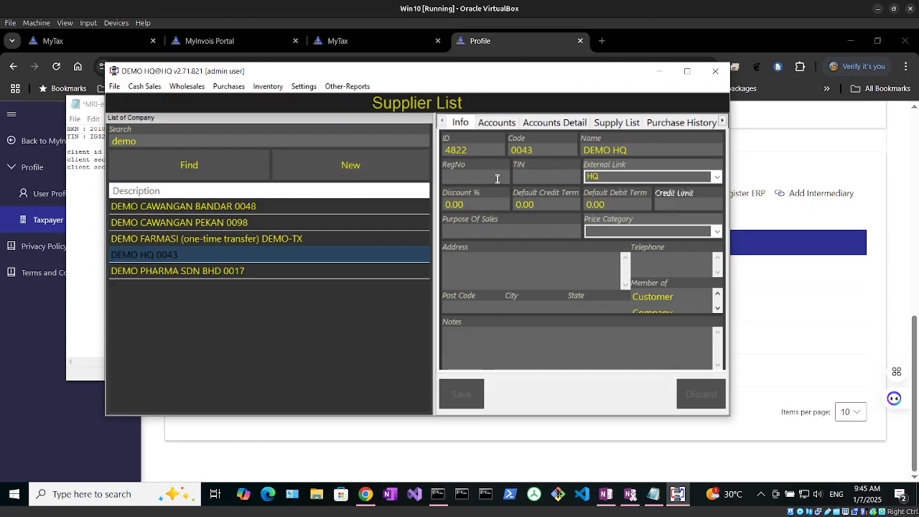
Widen the company details area of the DEMO HQ record to give the RegNo and TIN fields more room.
click(467, 175)
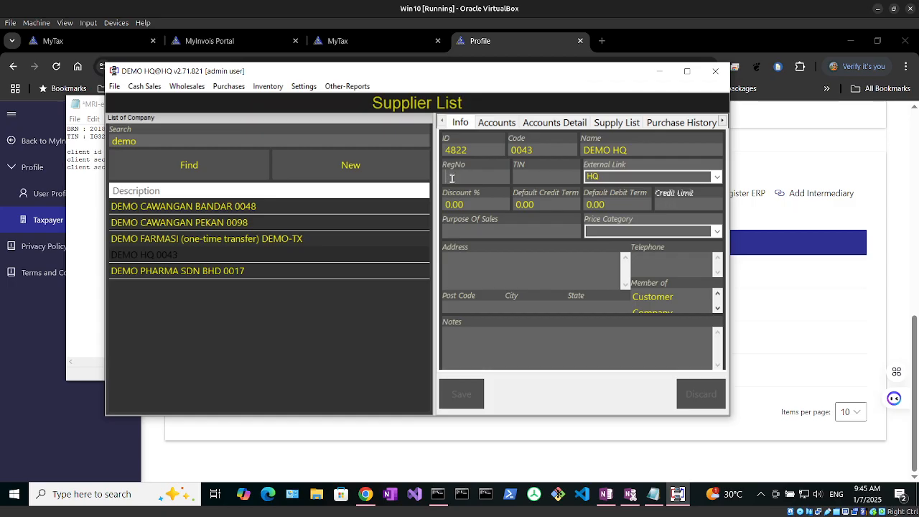
click(541, 175)
drag(434, 221, 360, 222)
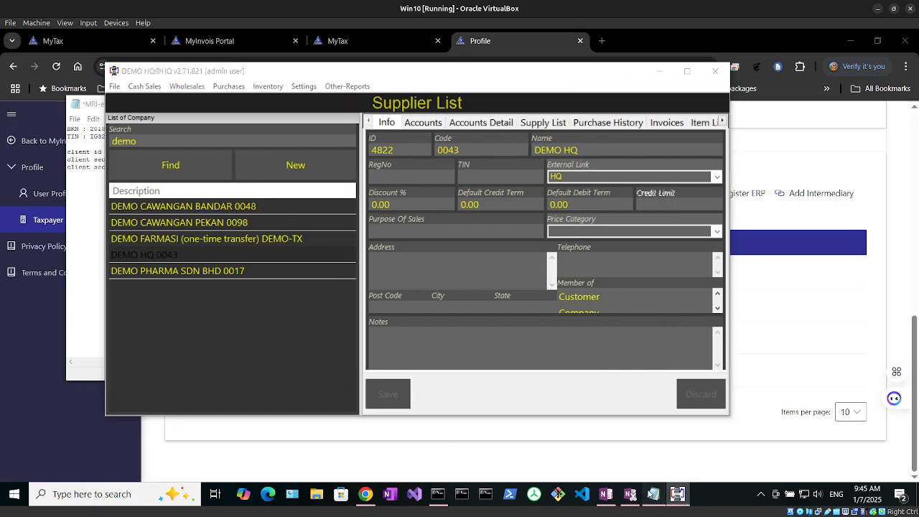
Copy the BRN from MRI-eInvoice.txt in Notepad and paste it as DEMO HQ's RegNo in the Supplier List.
click(653, 494)
click(91, 130)
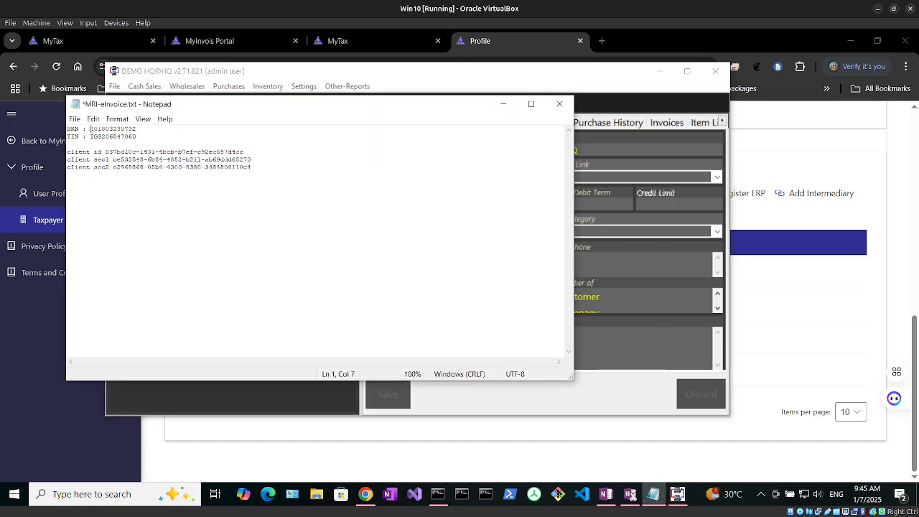
click(116, 129)
double_click(115, 128)
key(ctrl+c)
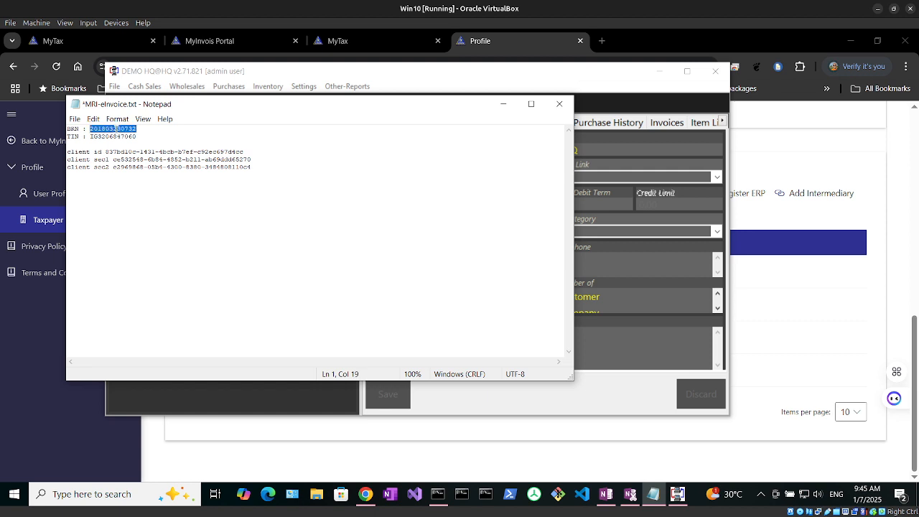
click(653, 87)
click(659, 71)
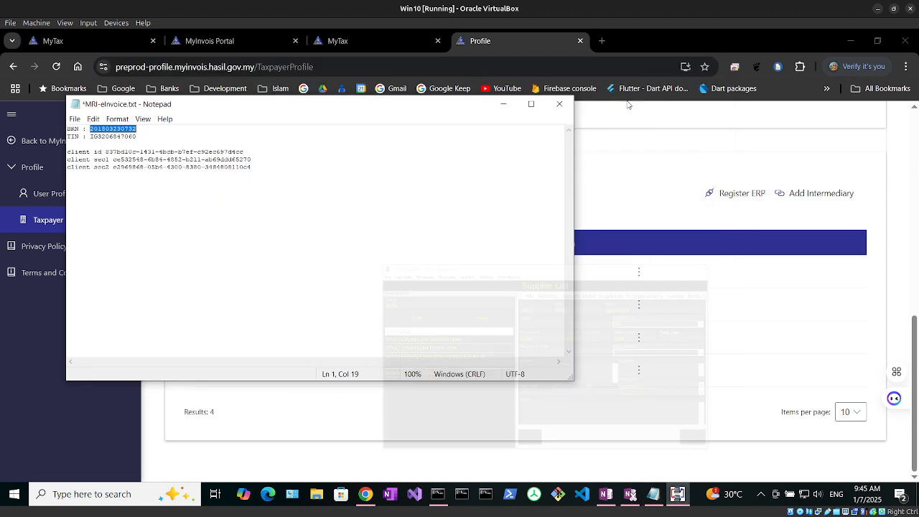
click(678, 506)
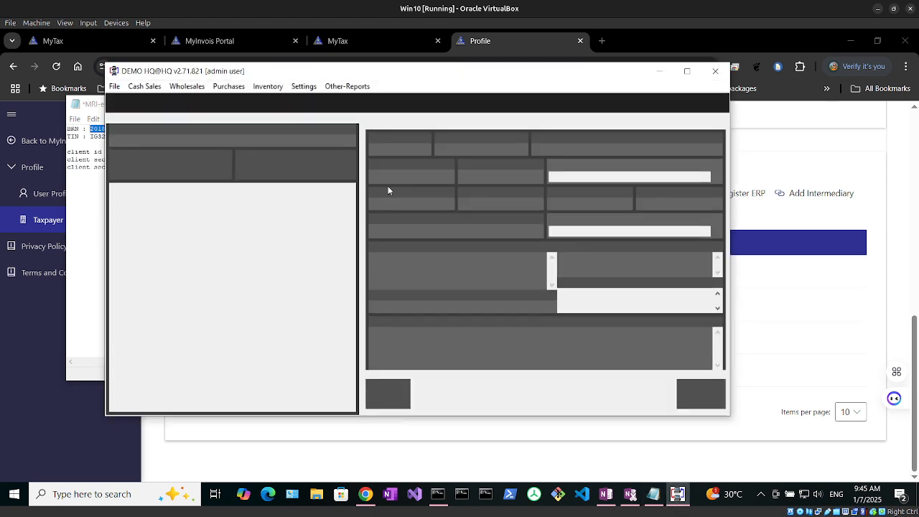
click(387, 183)
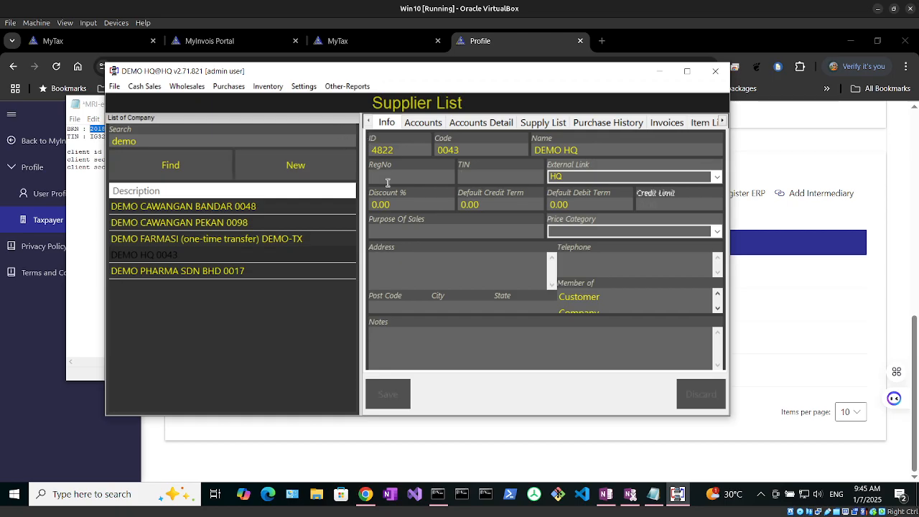
key(ctrl+v)
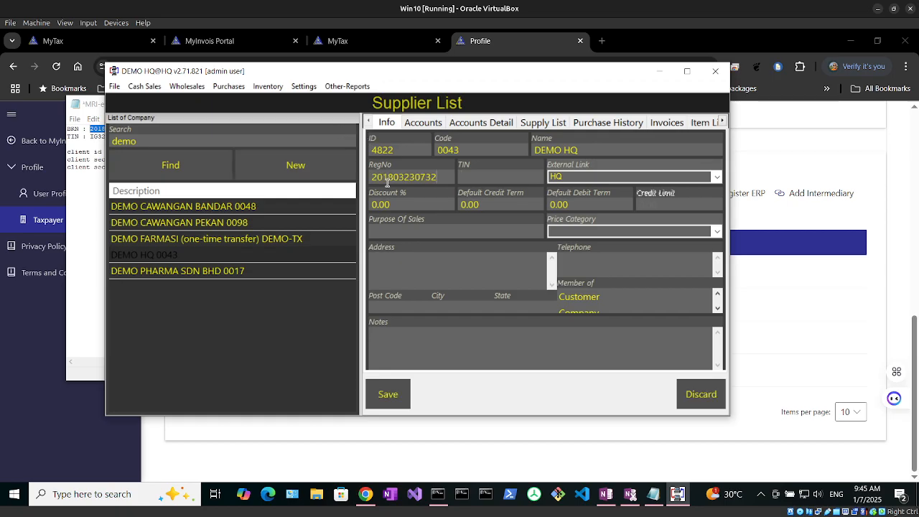
Copy the taxpayer's TIN from the header of the MyInvois Taxpayer Profile page in Chrome.
click(653, 495)
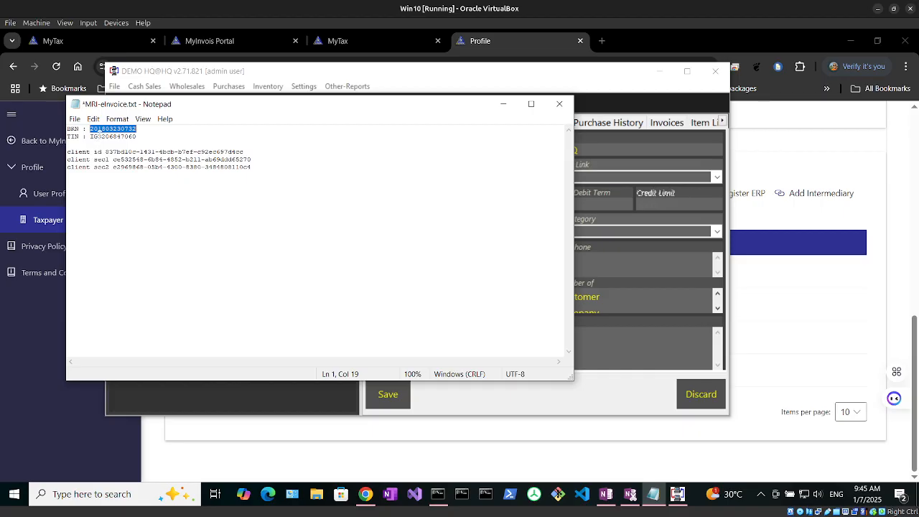
double_click(98, 136)
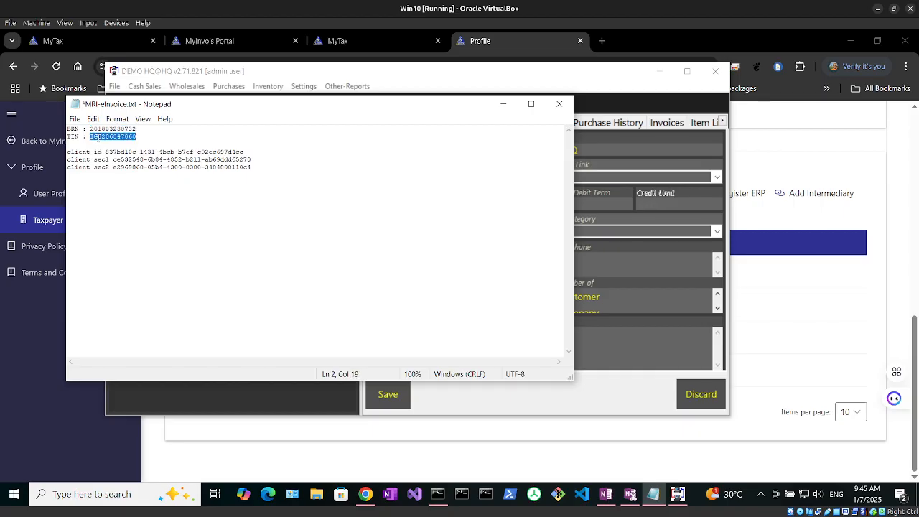
click(828, 145)
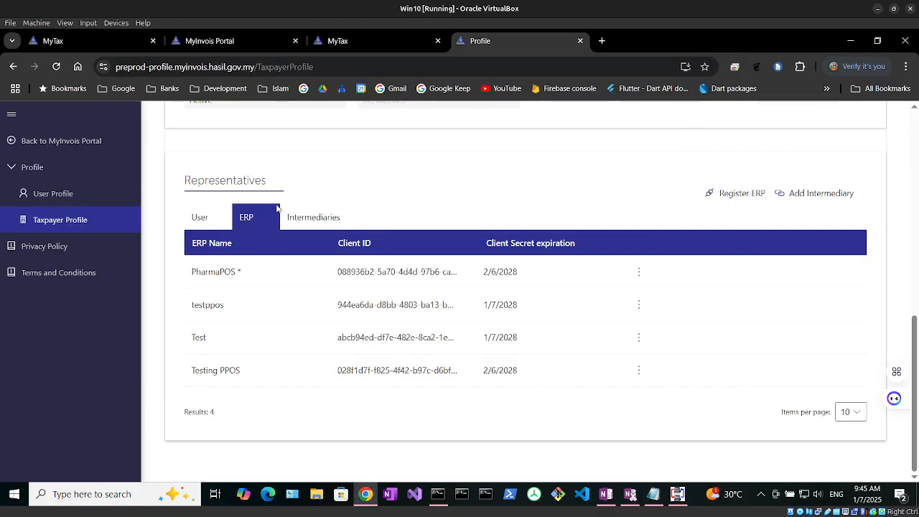
scroll(279, 206, up, 3)
scroll(280, 202, up, 3)
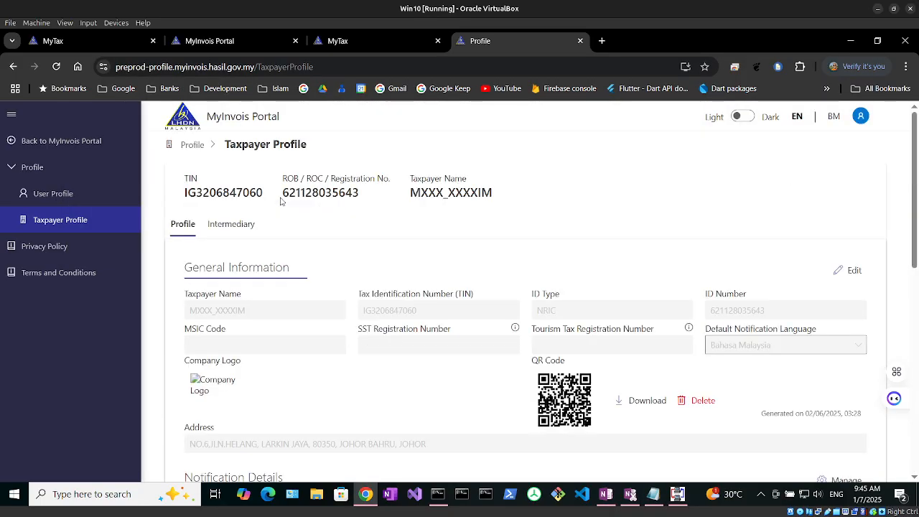
double_click(219, 193)
key(ctrl+c)
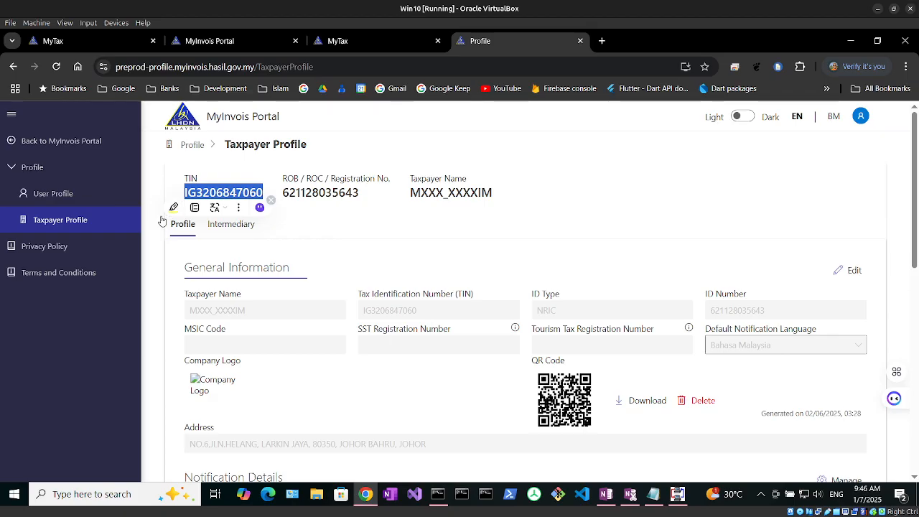
Paste the copied TIN into DEMO HQ's TIN field in the POS Supplier List and save the record.
click(676, 494)
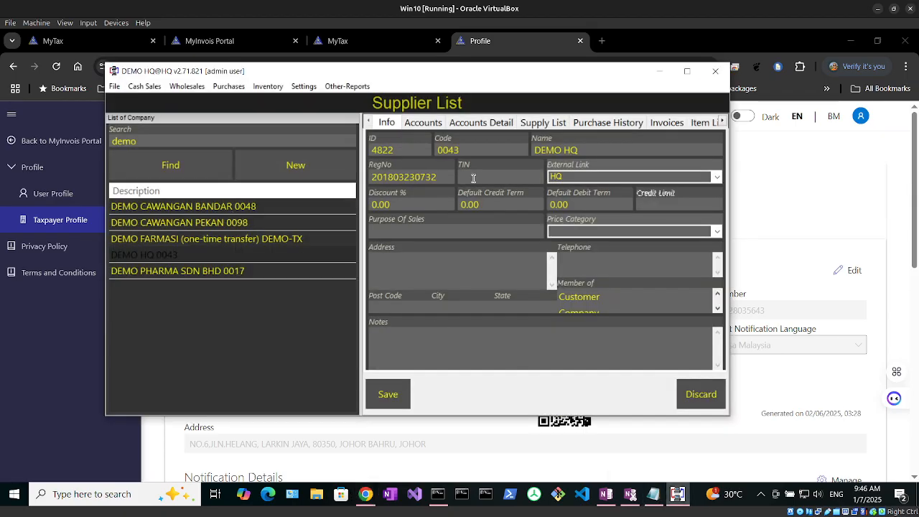
key(ctrl+v)
click(388, 392)
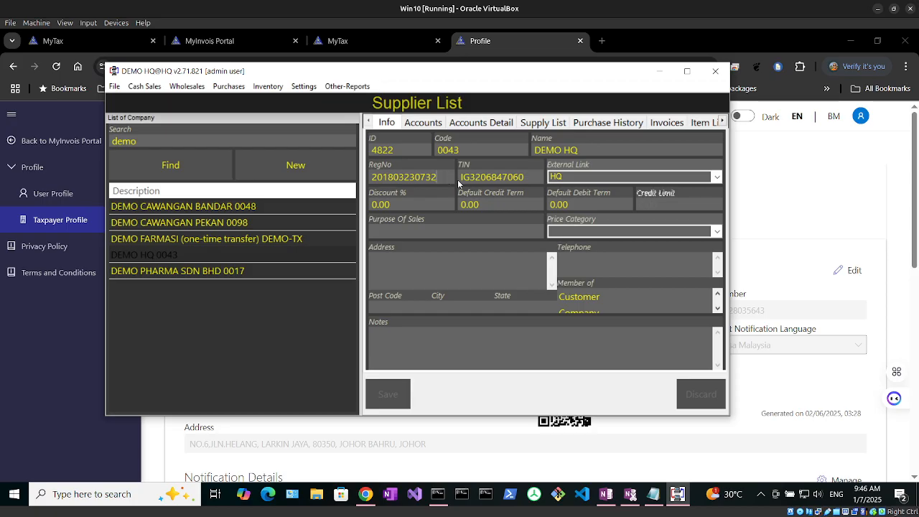
Test the TIN validation by appending "xx" to DEMO HQ's TIN and saving, and then restore the correct TIN and save again.
click(522, 177)
text(xx)
click(388, 394)
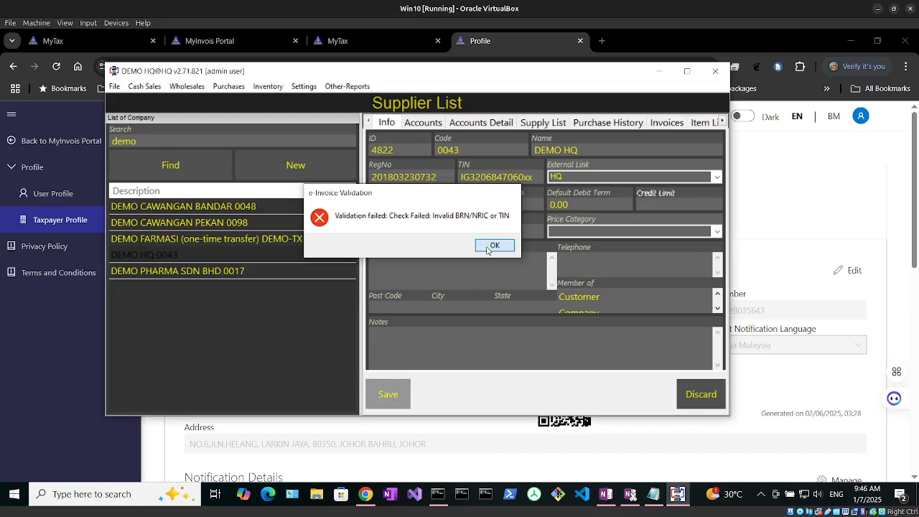
click(493, 245)
key(BackSpace)
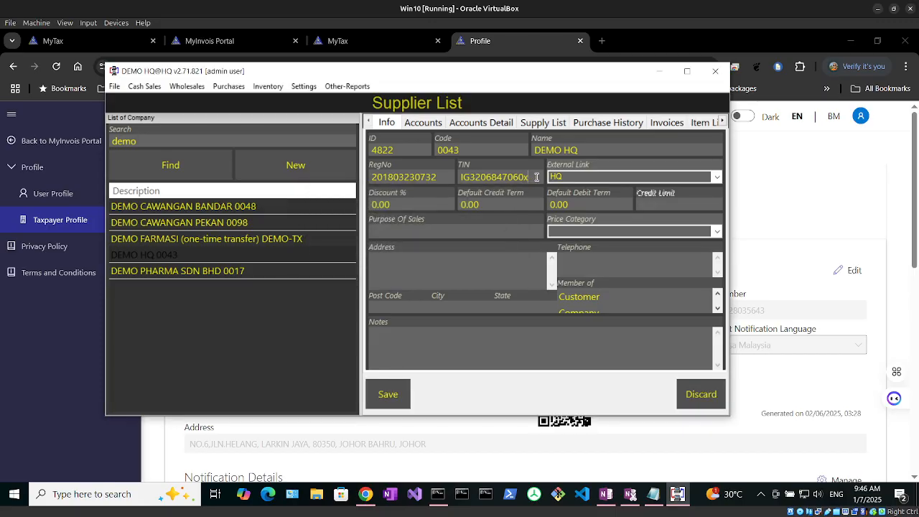
click(388, 393)
Set the outlet to DEMO HQ in the e-Invoice settings and validate its BRN and TIN.
click(304, 86)
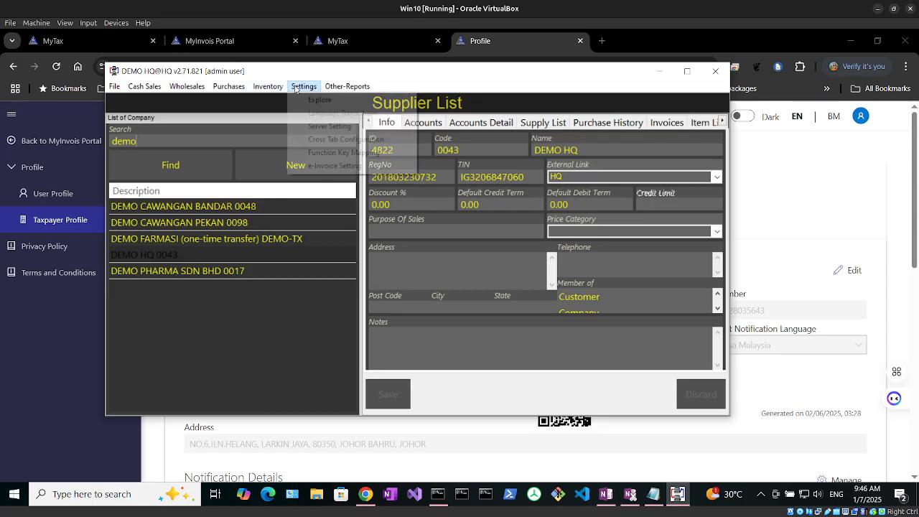
click(320, 166)
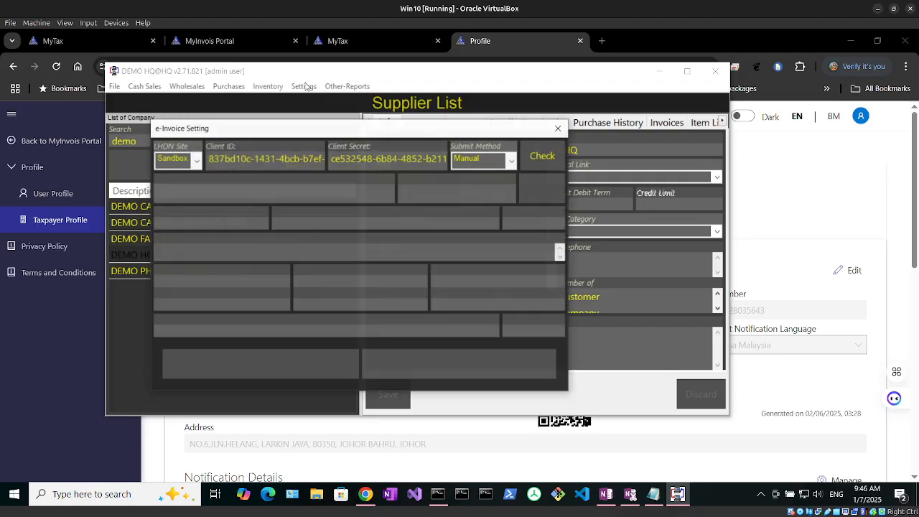
click(174, 194)
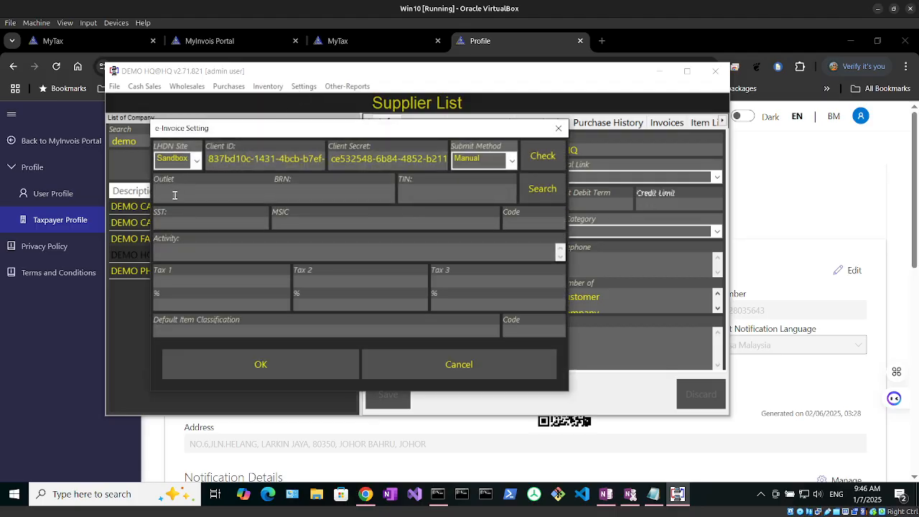
text(demo hq)
key(Return)
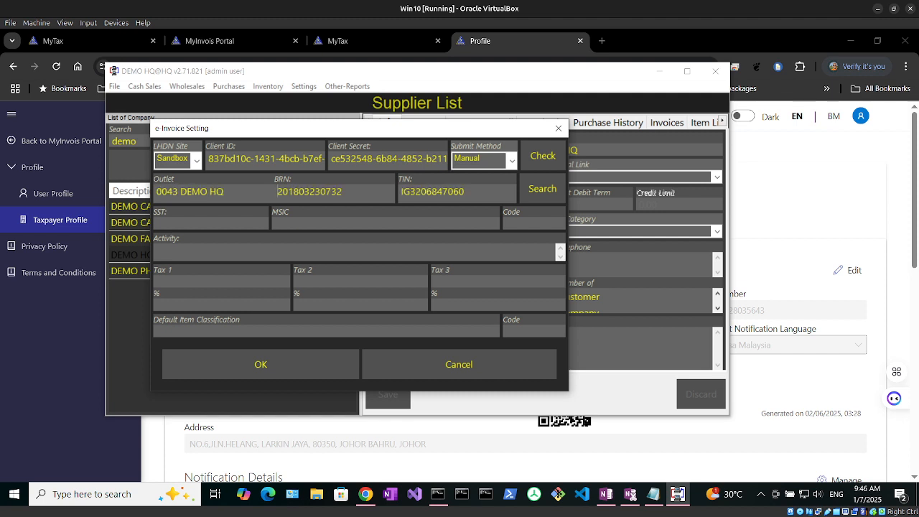
click(538, 192)
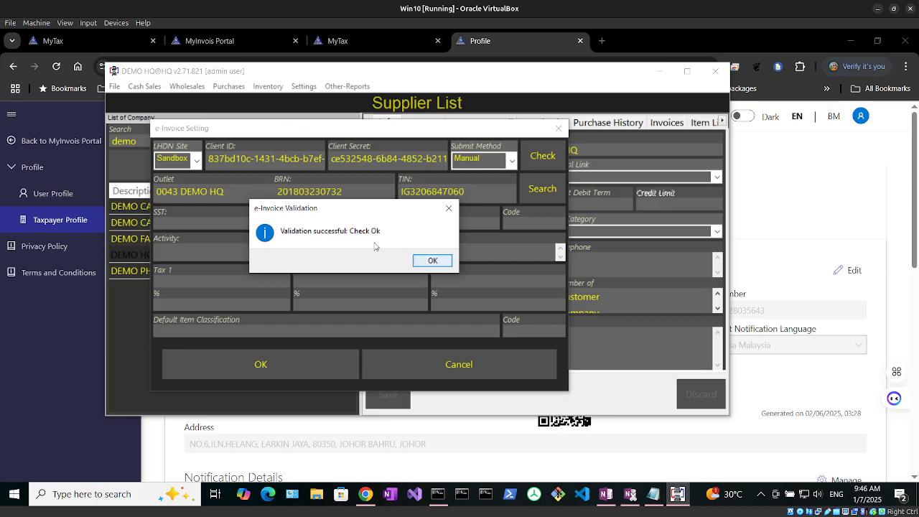
click(431, 260)
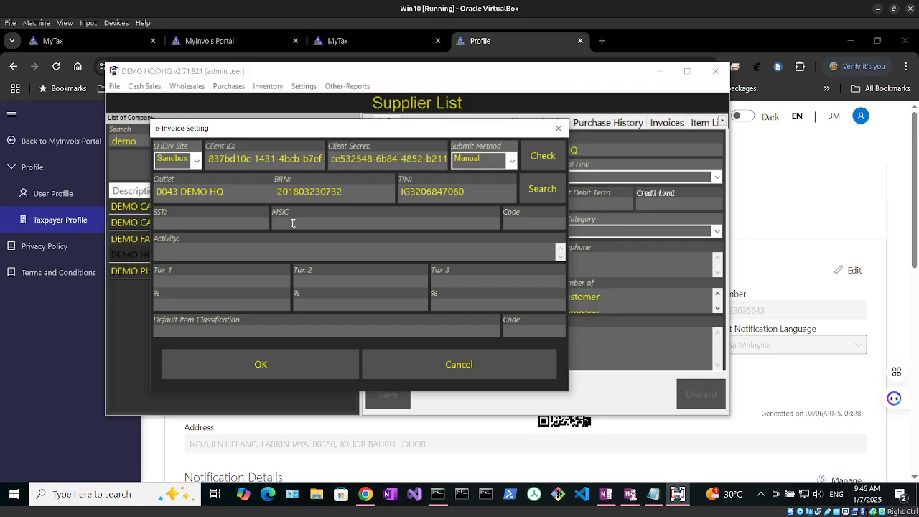
Try to choose an MSIC entry from a search for "retail".
click(318, 222)
text(retail)
key(Down)
key(Down)
key(Down)
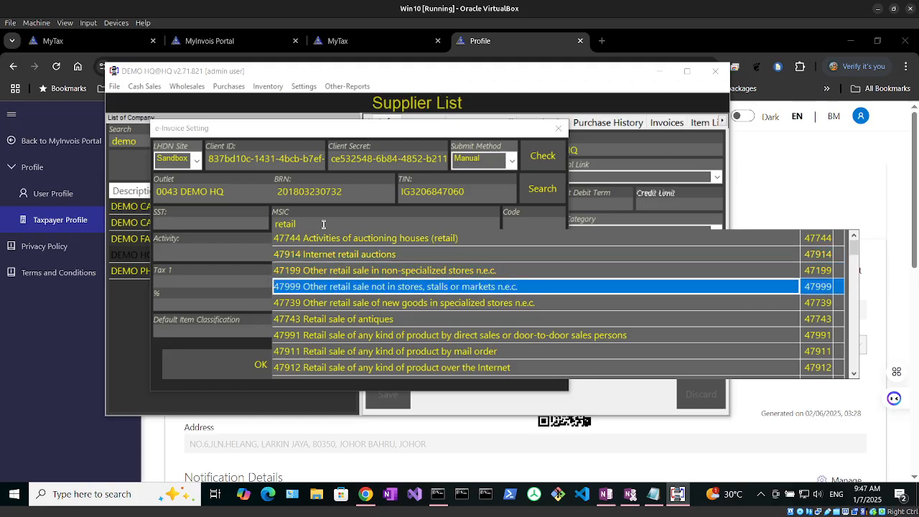
key(Down)
key(Return)
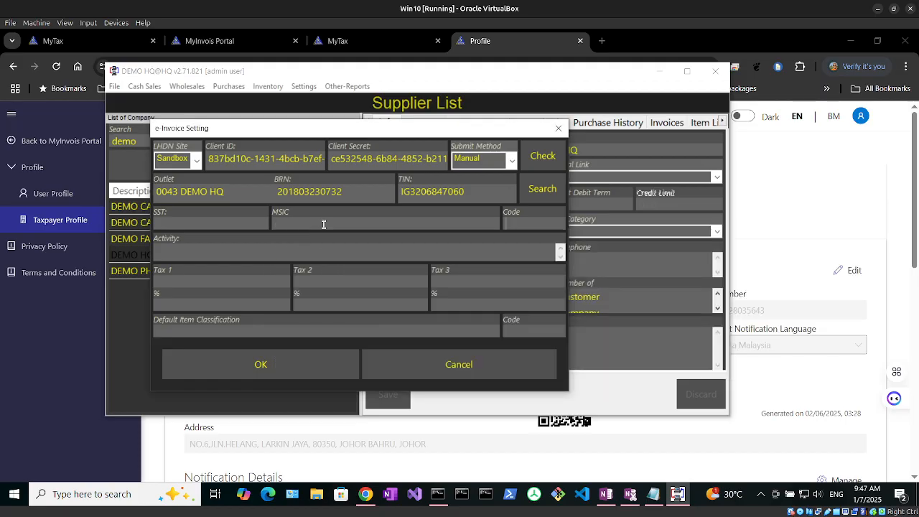
Search the MSIC entries for "retai med", select 47721 for specialized pharmaceutical retail stores, and save the e-Invoice settings.
click(324, 224)
text(retai med)
key(Return)
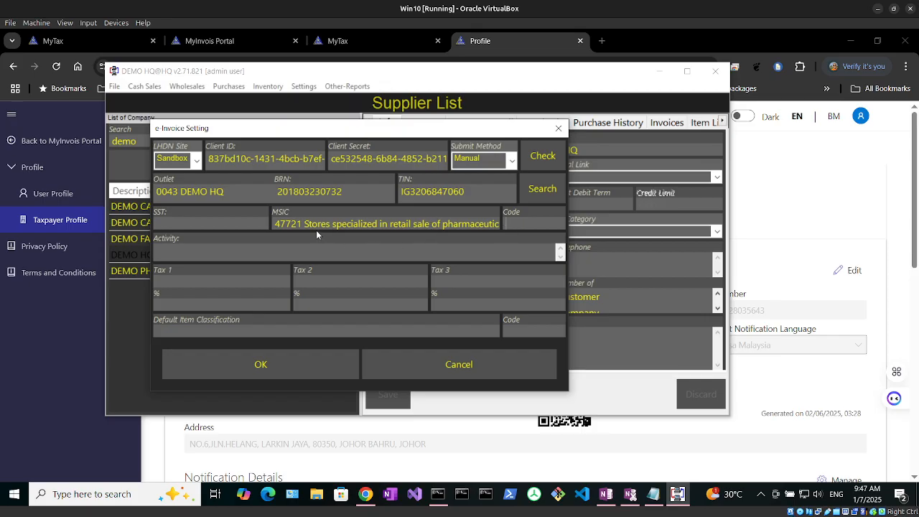
click(216, 254)
click(306, 365)
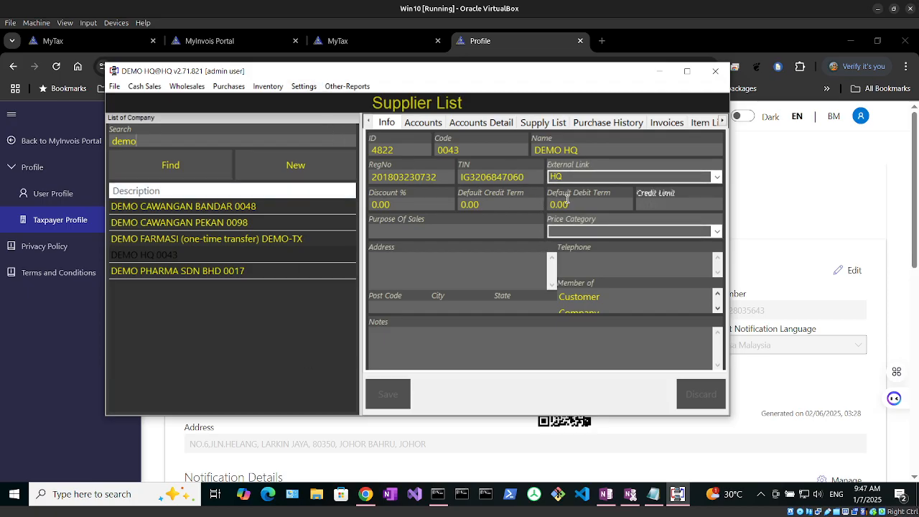
Reopen the e-Invoice settings to check the saved outlet and MSIC values, and close them without changes.
click(311, 88)
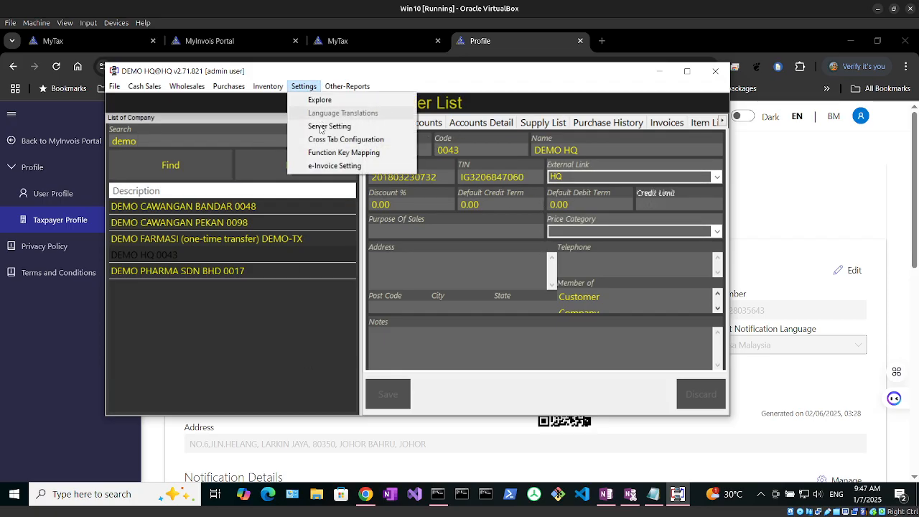
click(327, 167)
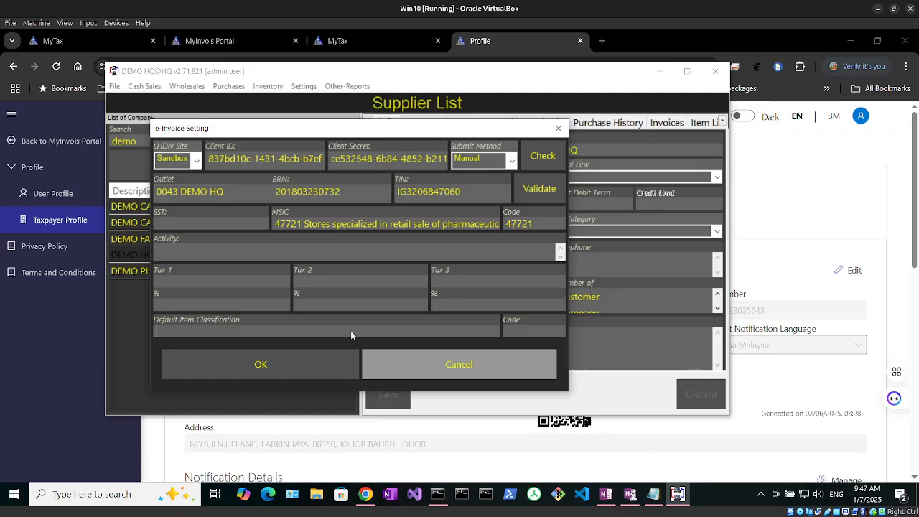
key(Escape)
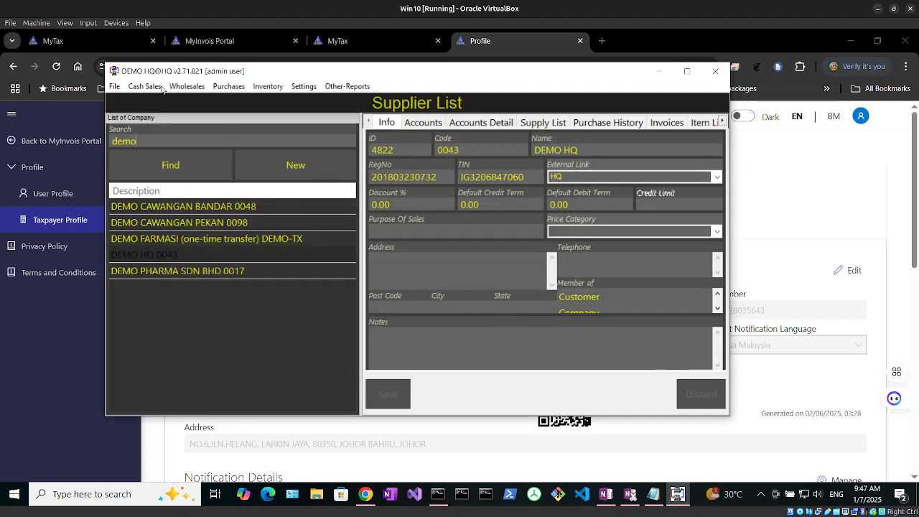
Open the wholesale invoices list and search for invoices dated 1/7/2025.
click(186, 86)
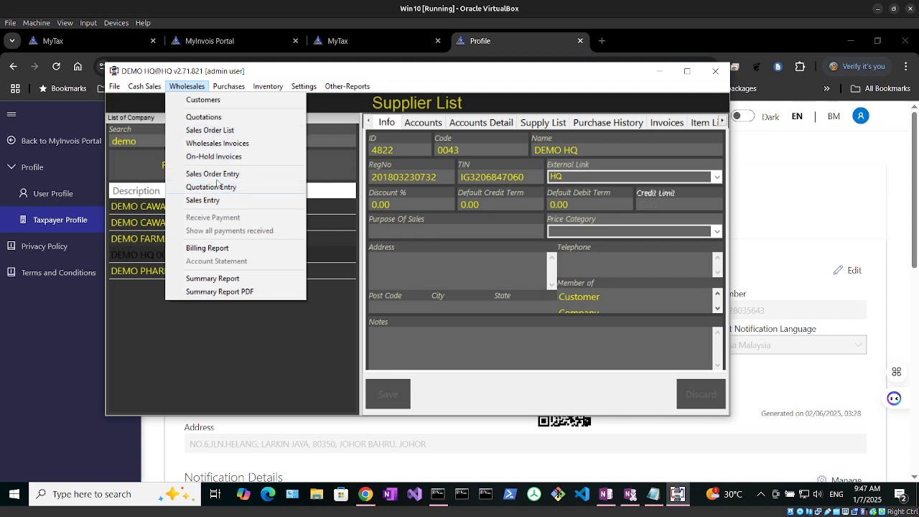
click(214, 143)
click(184, 142)
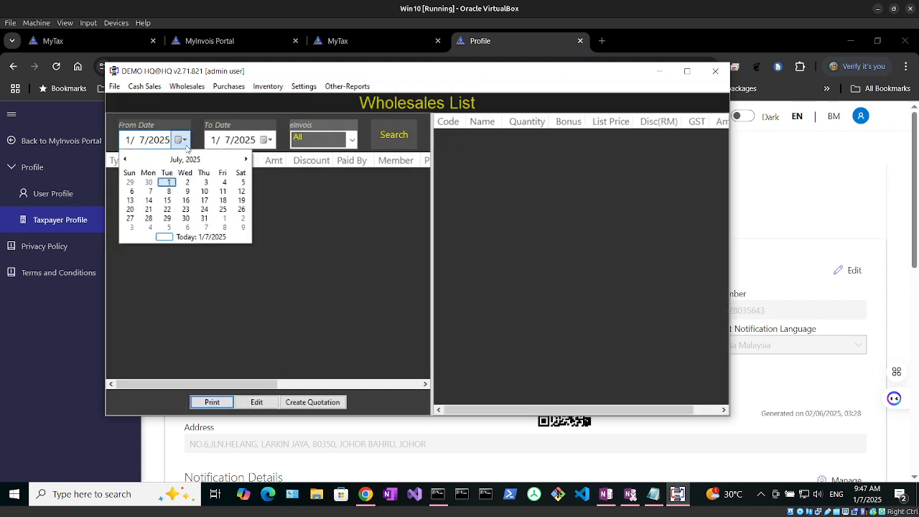
click(167, 182)
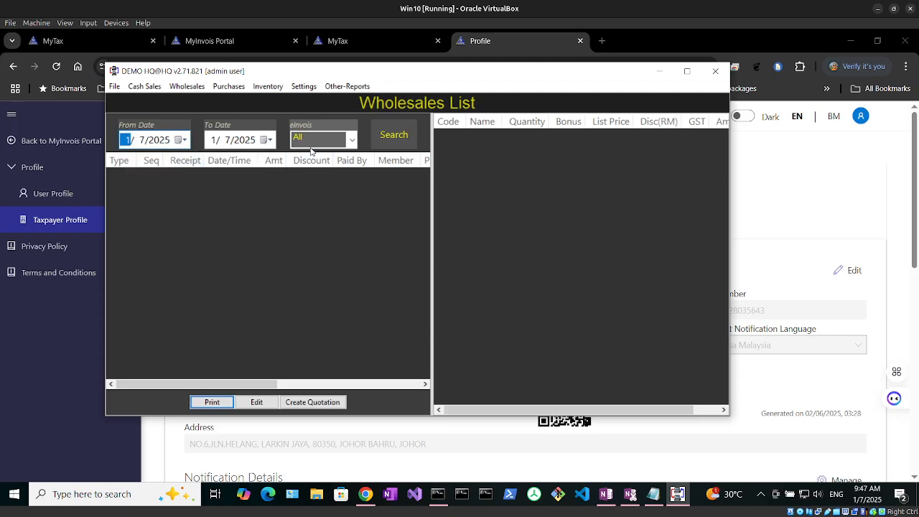
click(398, 138)
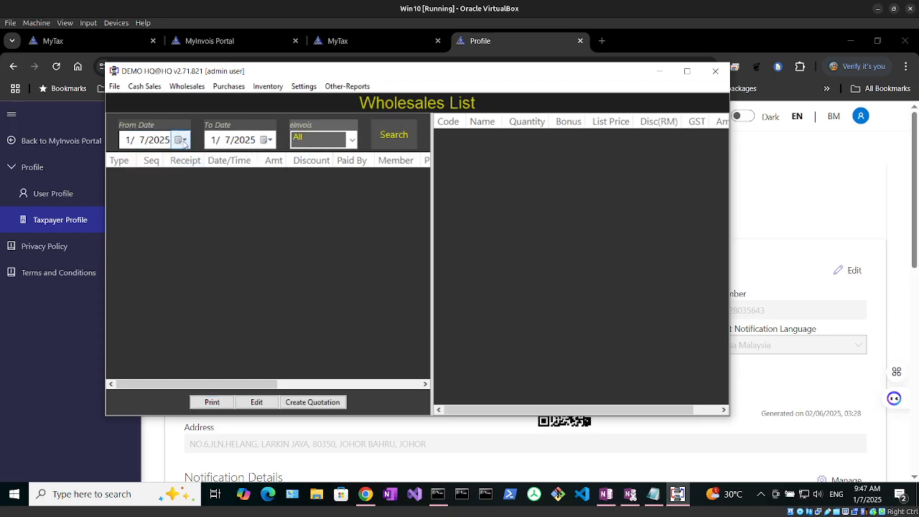
Set the From Date to 1/3/2025 and search the wholesale invoices again.
click(184, 142)
click(124, 160)
click(124, 159)
click(124, 159)
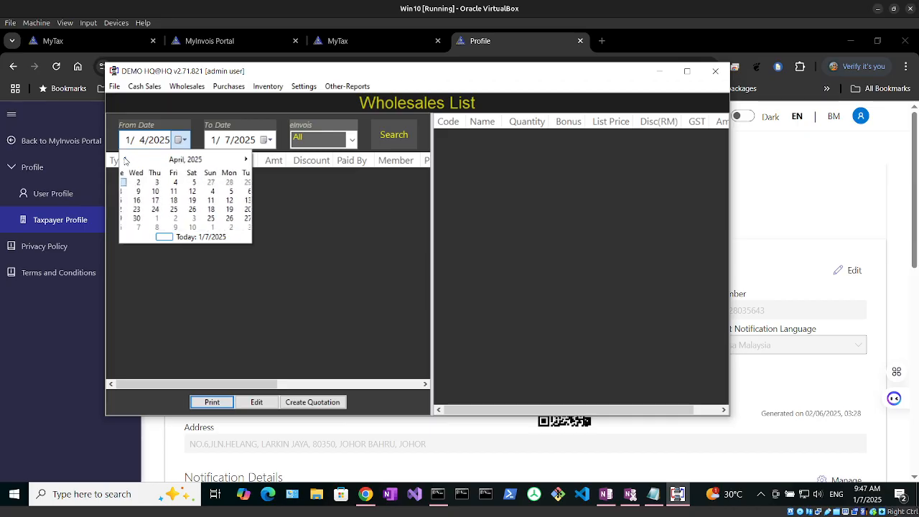
click(124, 160)
click(239, 181)
click(388, 138)
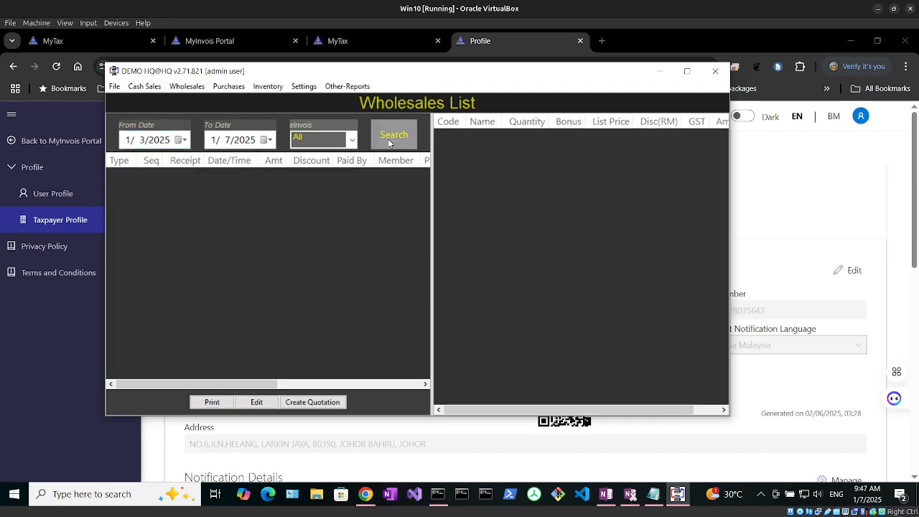
Try to submit the wholesale invoice with receipt 100768 as an e-invoice.
click(240, 178)
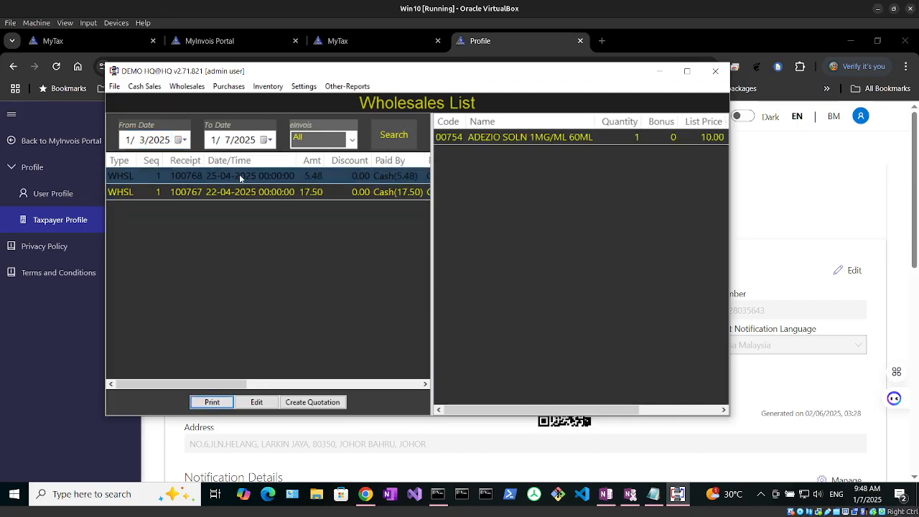
right_click(240, 177)
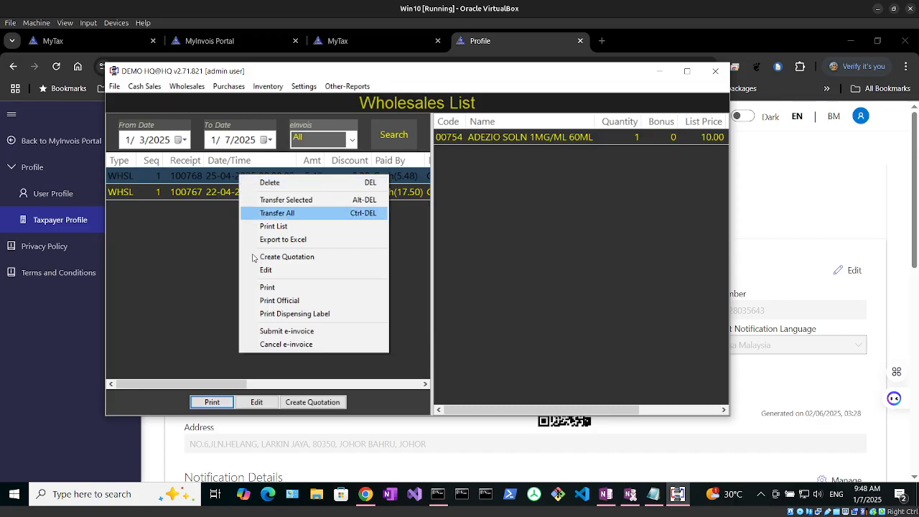
click(273, 331)
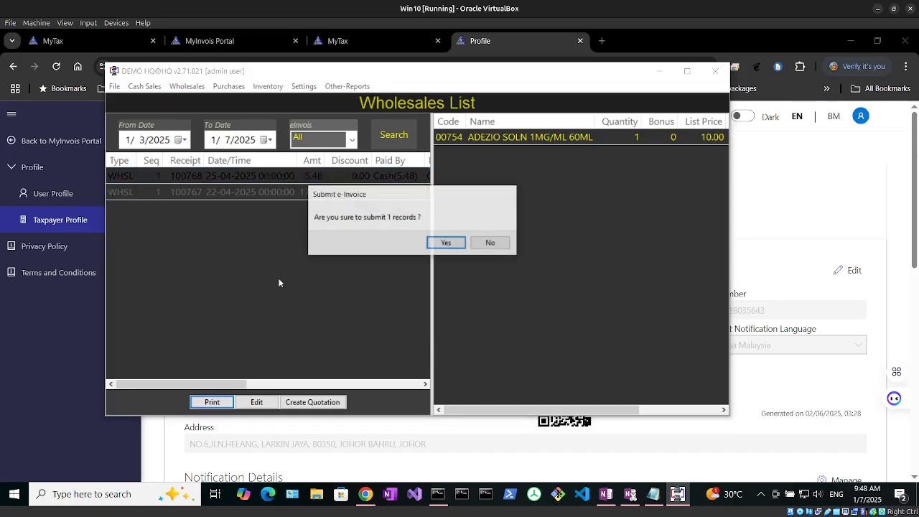
click(446, 243)
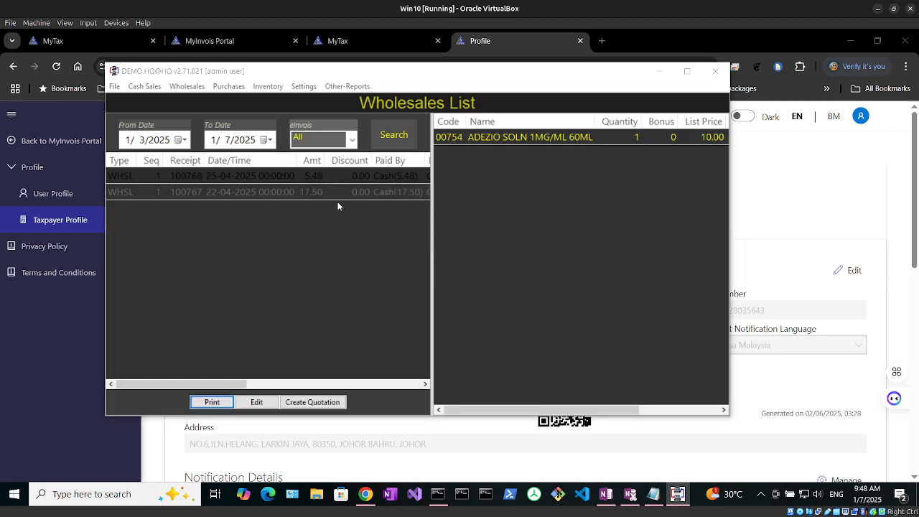
click(483, 245)
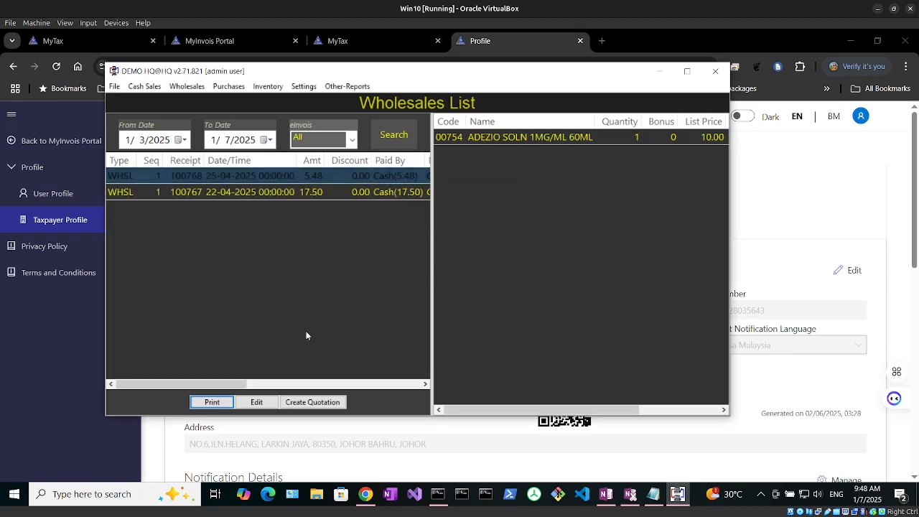
Examine the e-status, e-uuid and Submit Time columns, and check the e-invoice options available for both wholesale invoices selected together.
drag(214, 384, 391, 385)
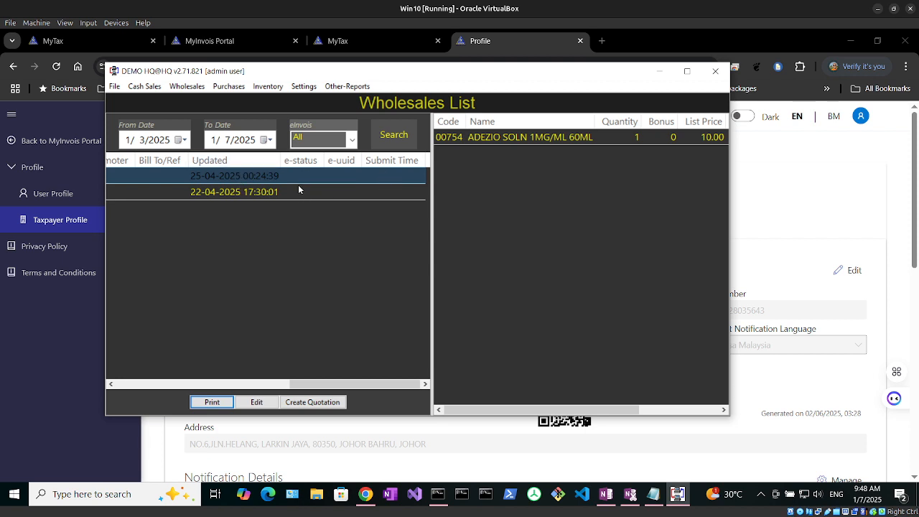
click(254, 193)
click(259, 175)
shift+click(231, 192)
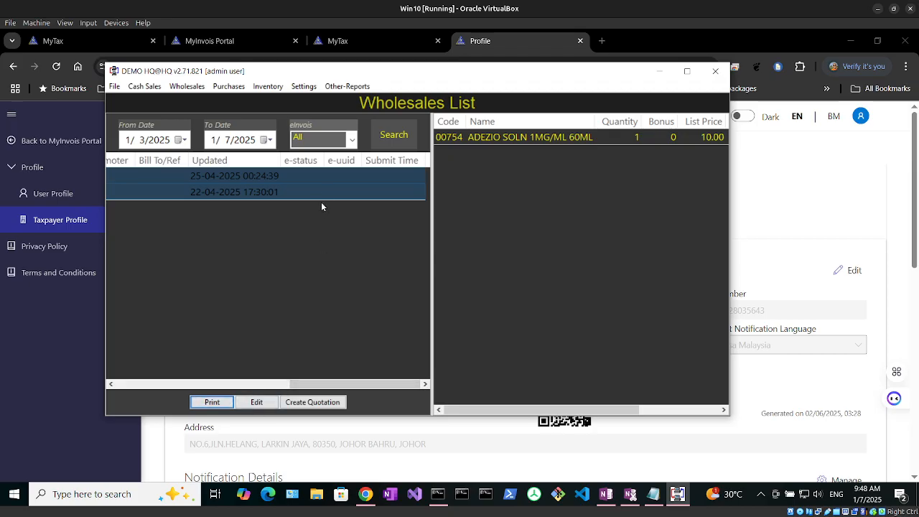
right_click(258, 192)
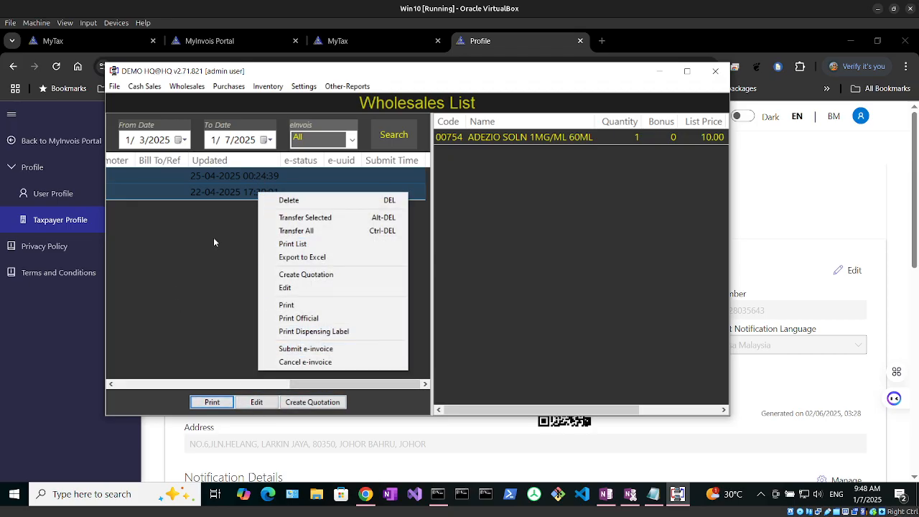
click(672, 129)
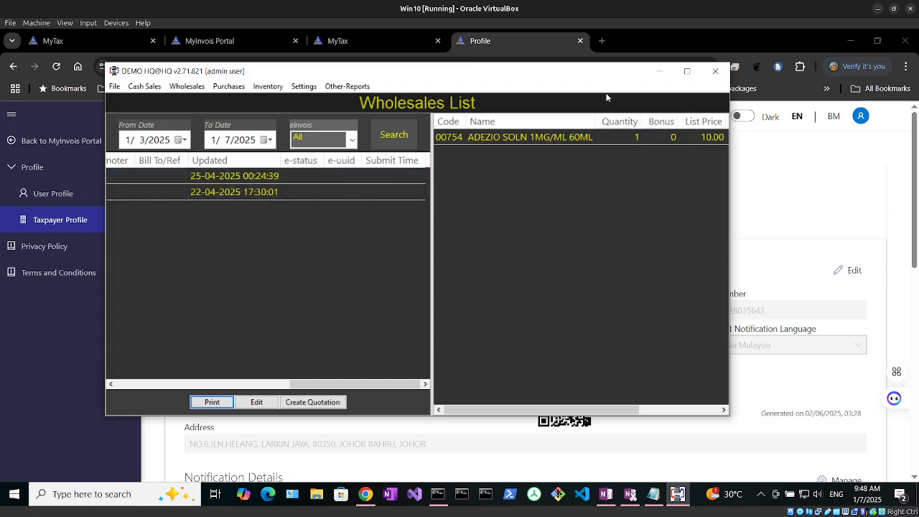